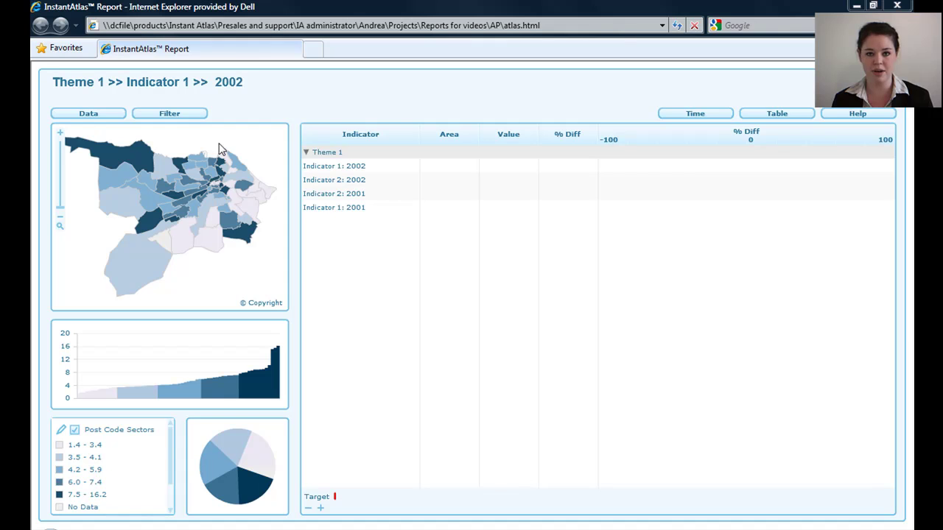
Display Theme 1 >> Indicator 2 >> 2002 data, recolouring map and legend to 2.6–67.7
mouse_move(236, 456)
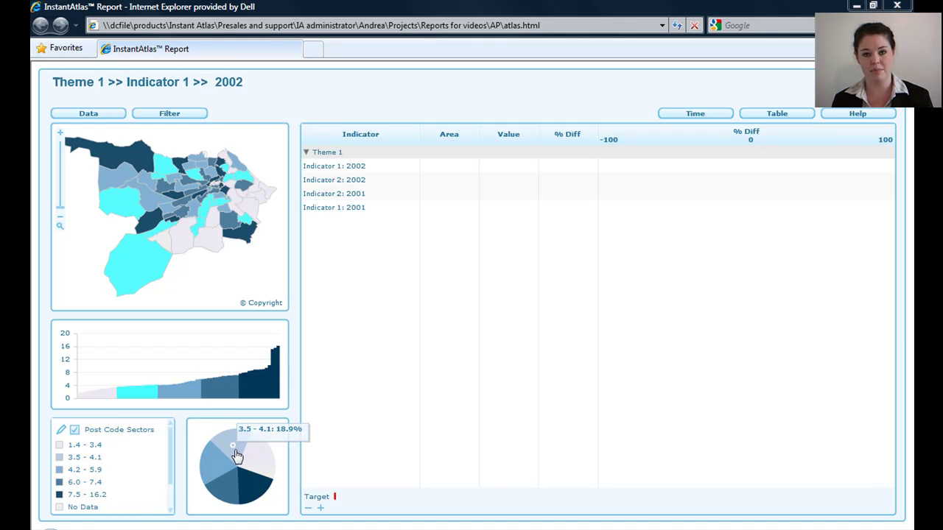
click(116, 120)
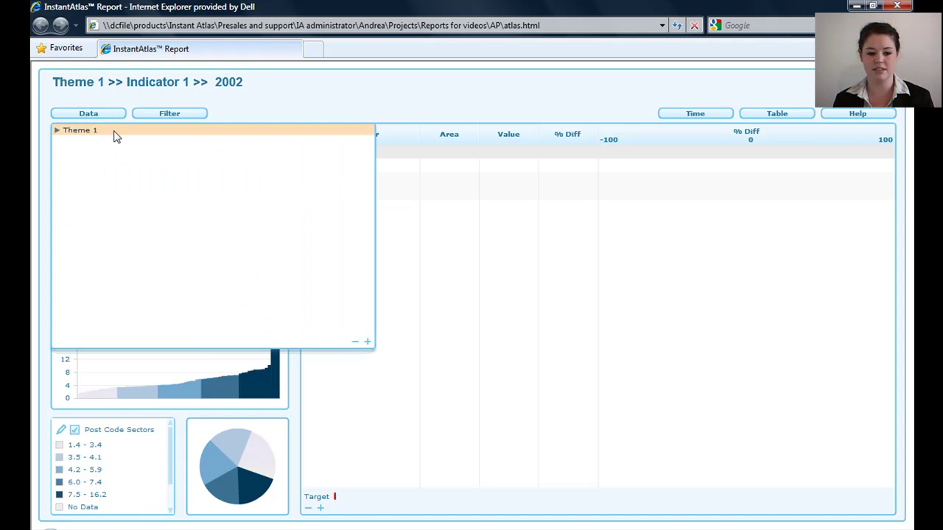
click(114, 131)
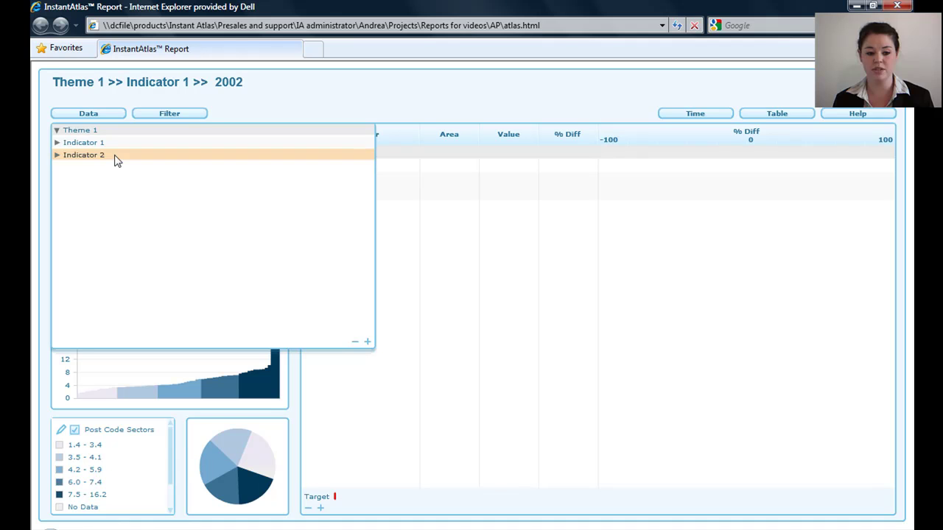
click(116, 160)
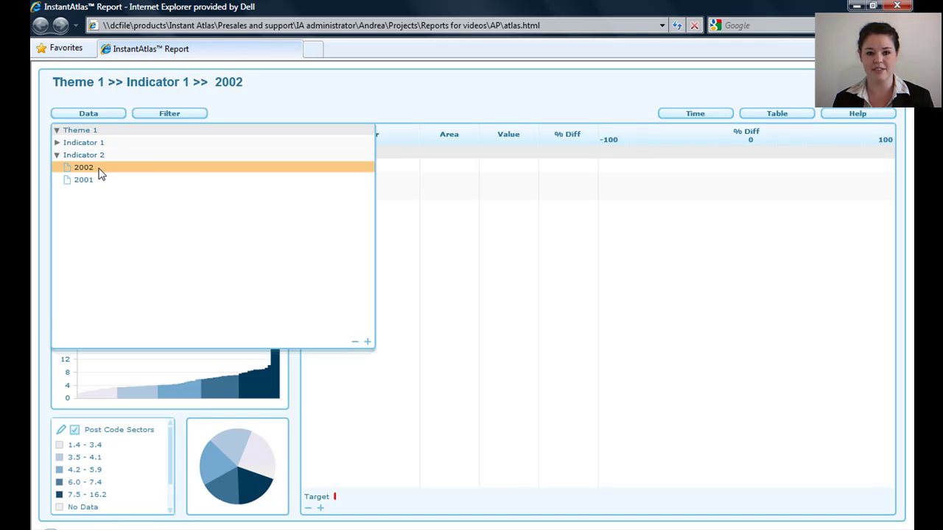
click(101, 172)
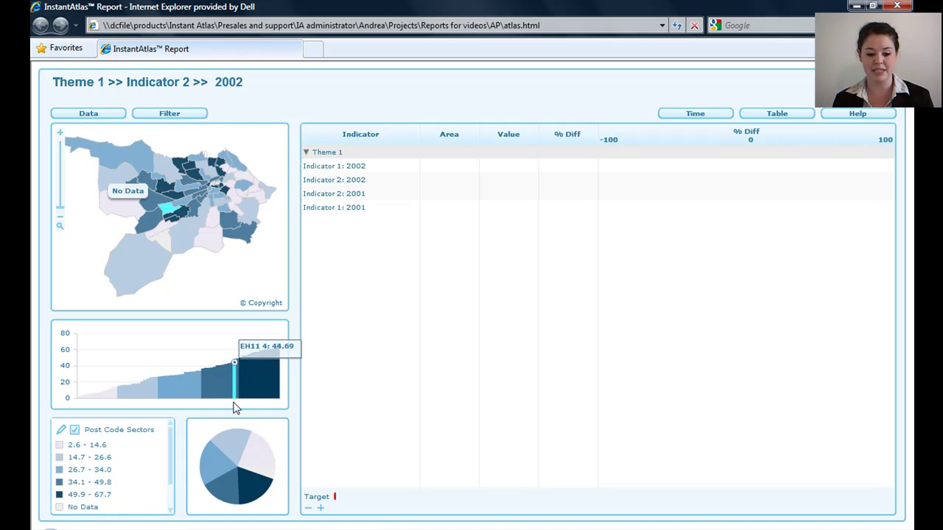
click(156, 117)
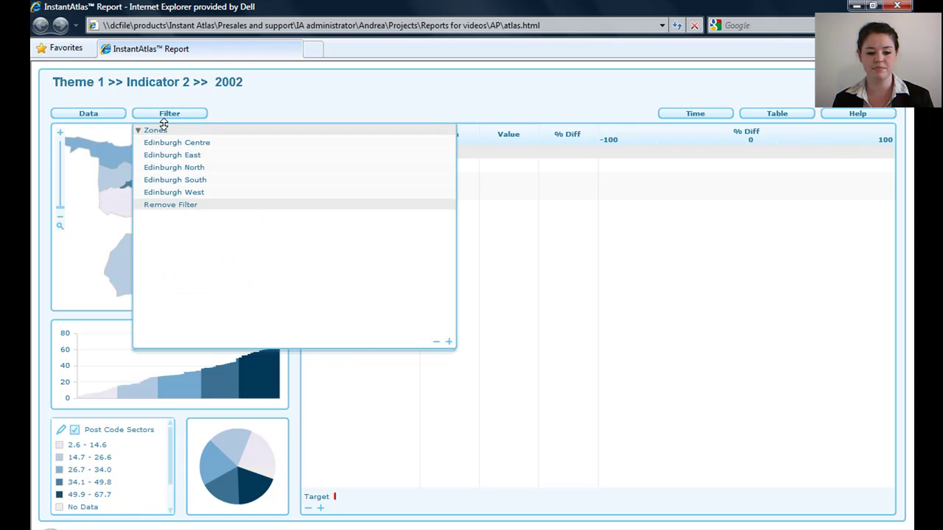
click(175, 168)
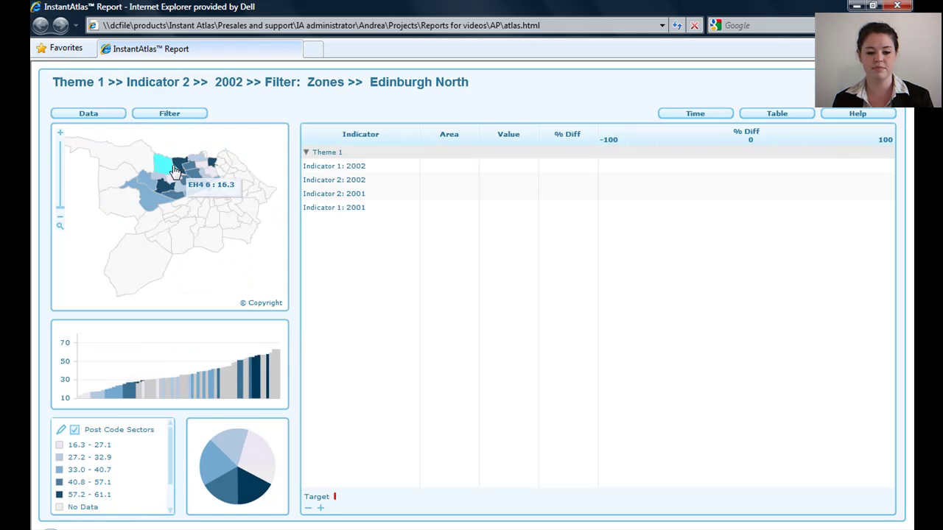
click(177, 116)
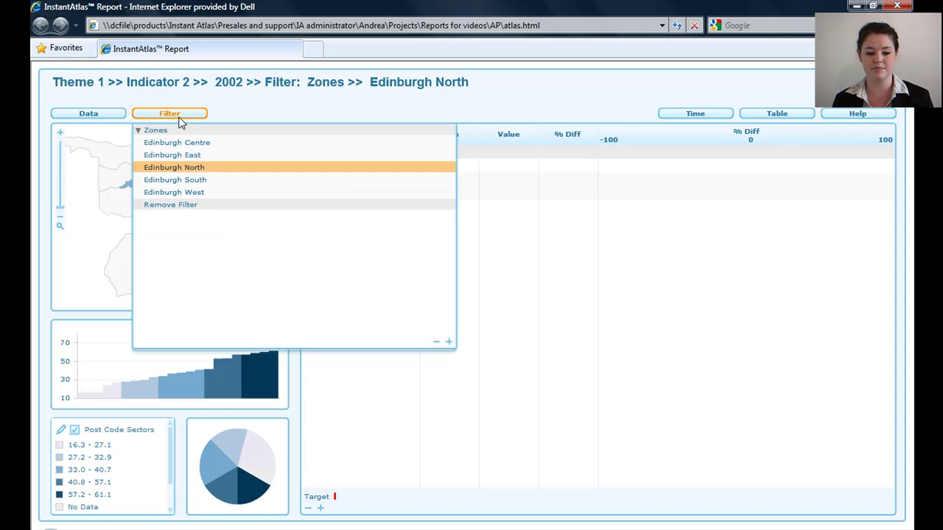
click(197, 206)
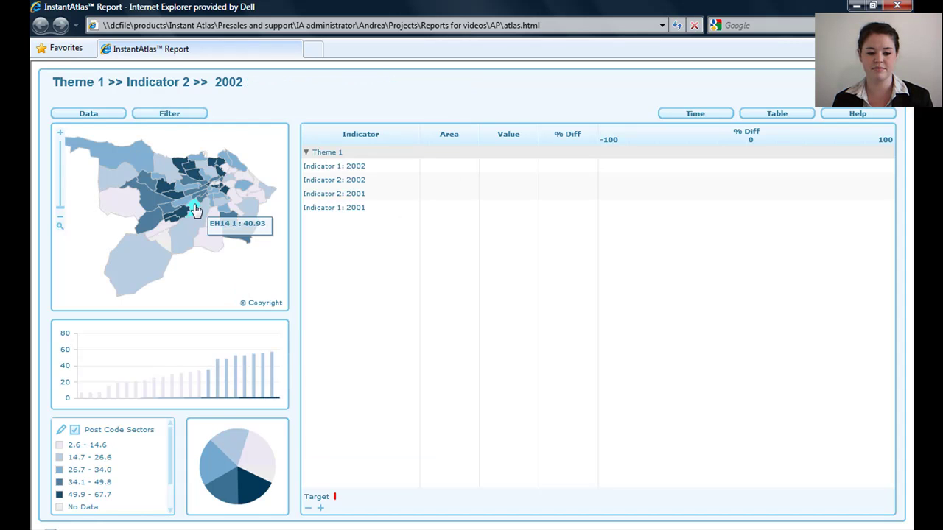
click(61, 134)
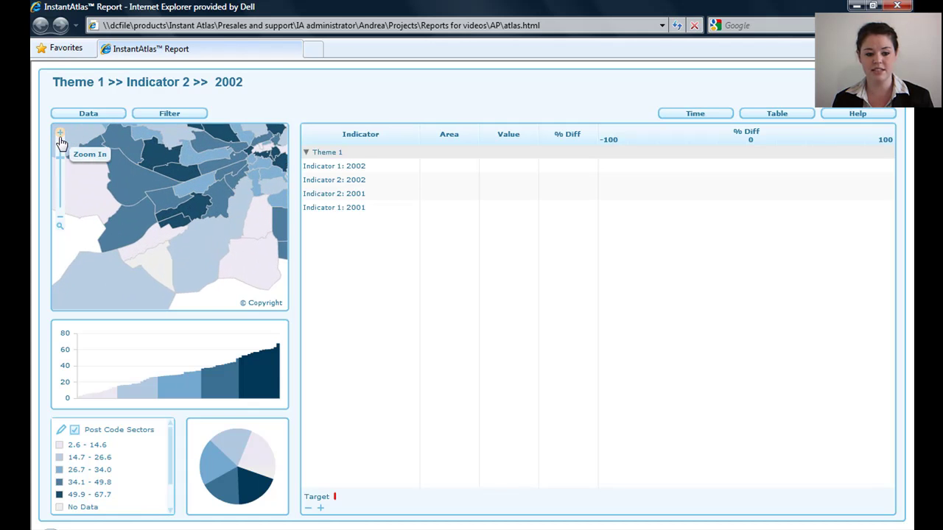
click(61, 227)
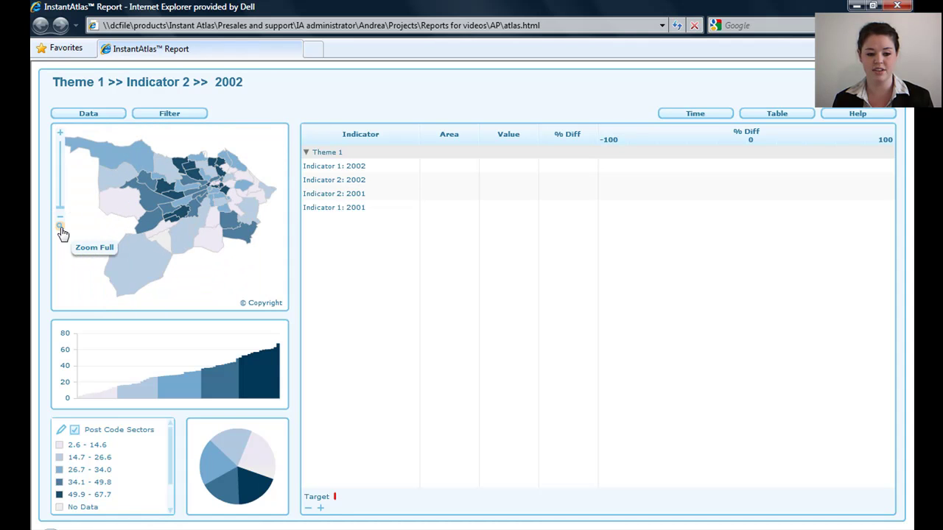
drag(80, 175, 211, 263)
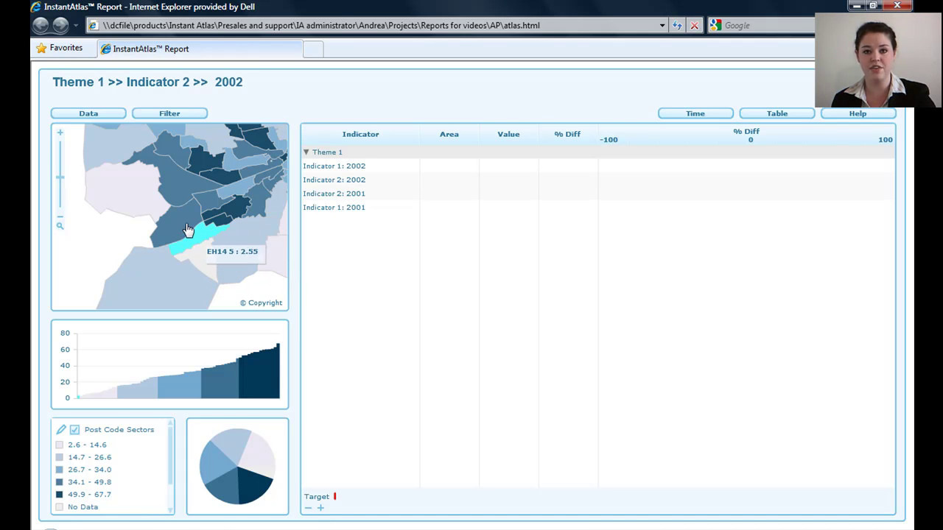
click(60, 227)
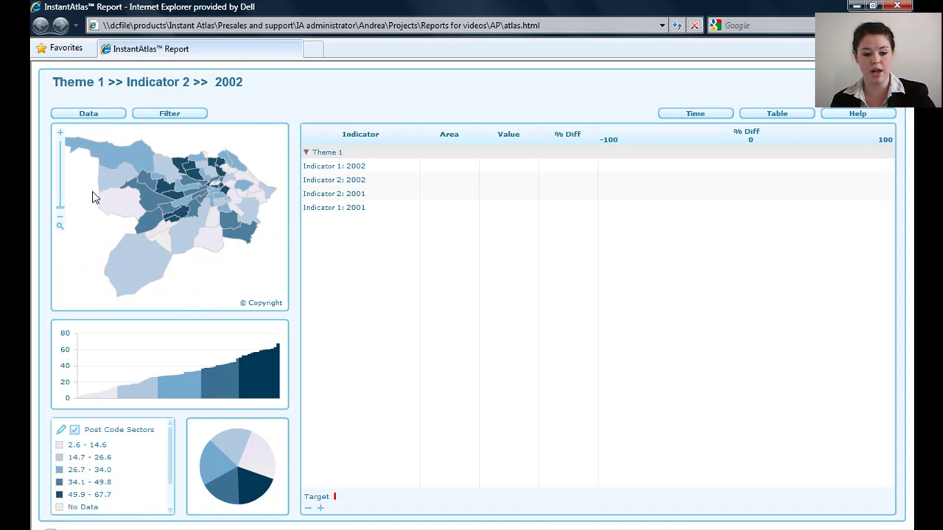
Drag-select the western postcode sectors, including EH29 9 and EH4 7, to profile their indicators
drag(88, 176, 165, 223)
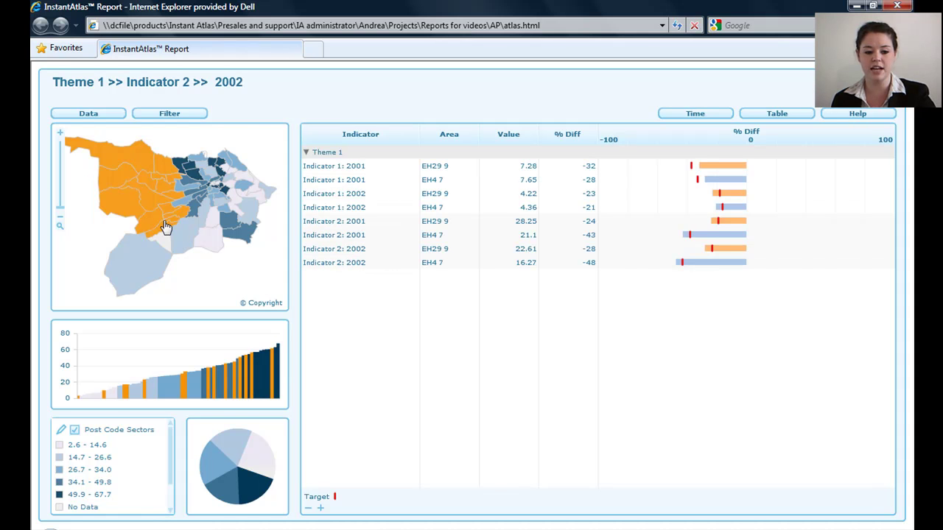
mouse_move(163, 221)
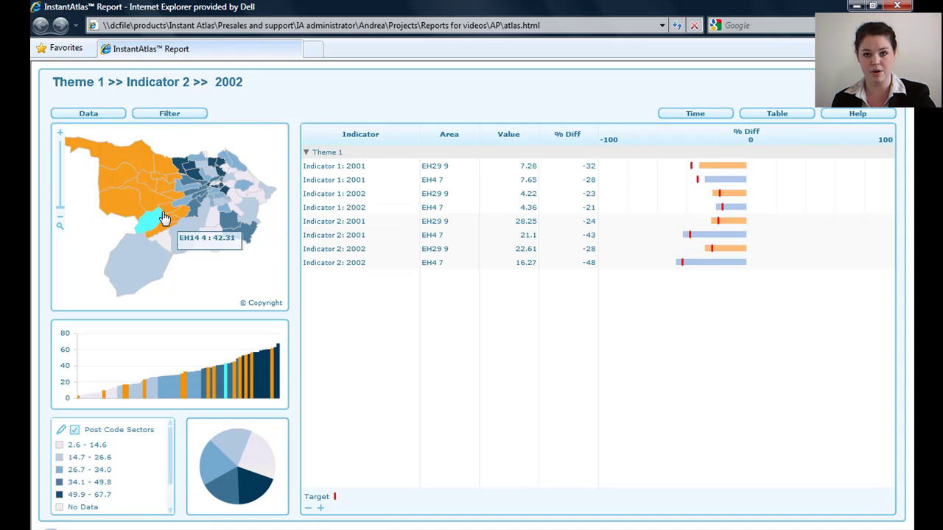
Select only EH4 2 on the map and inspect its bar chart values
click(195, 176)
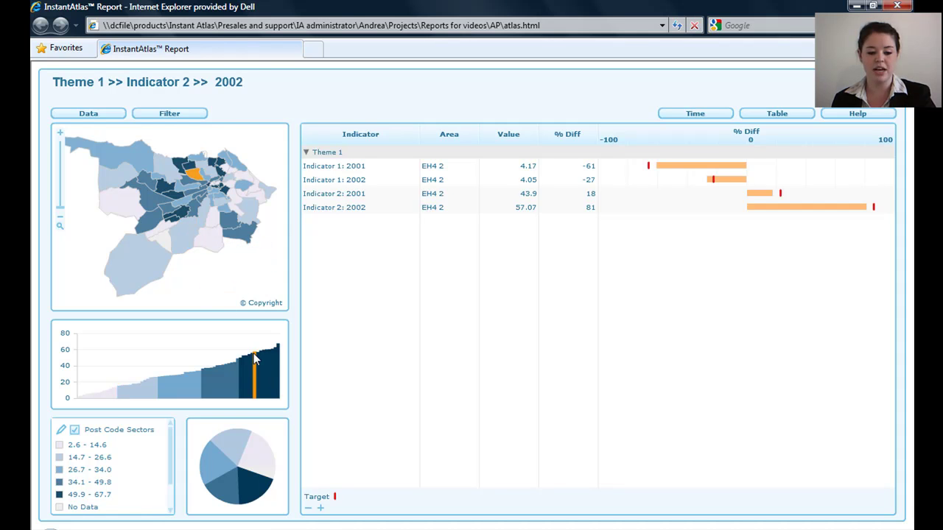
mouse_move(263, 366)
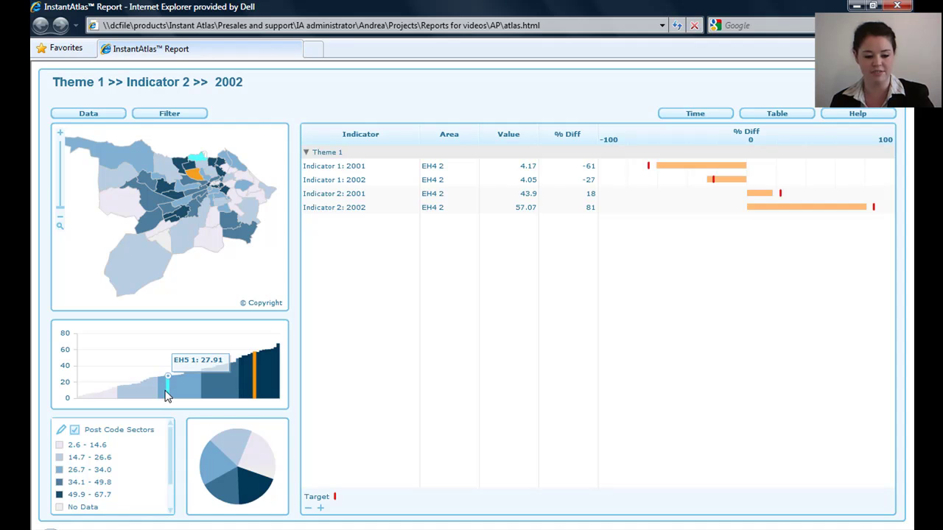
mouse_move(127, 427)
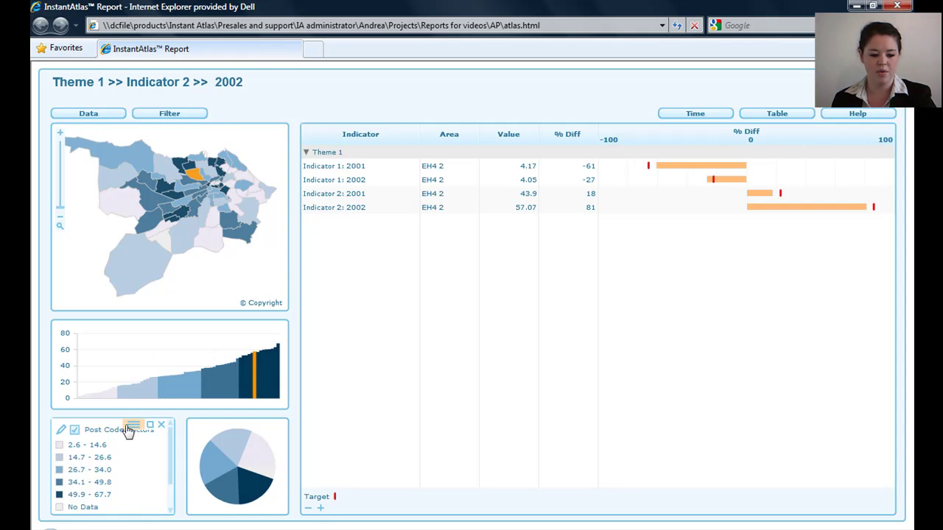
Set the legend to a reversed red palette with 3 Equal Interval classes
click(62, 436)
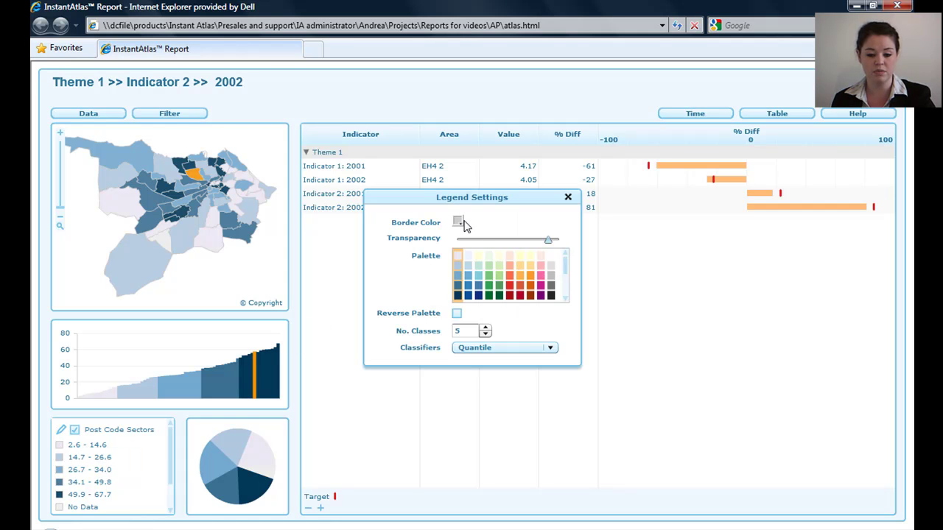
click(508, 283)
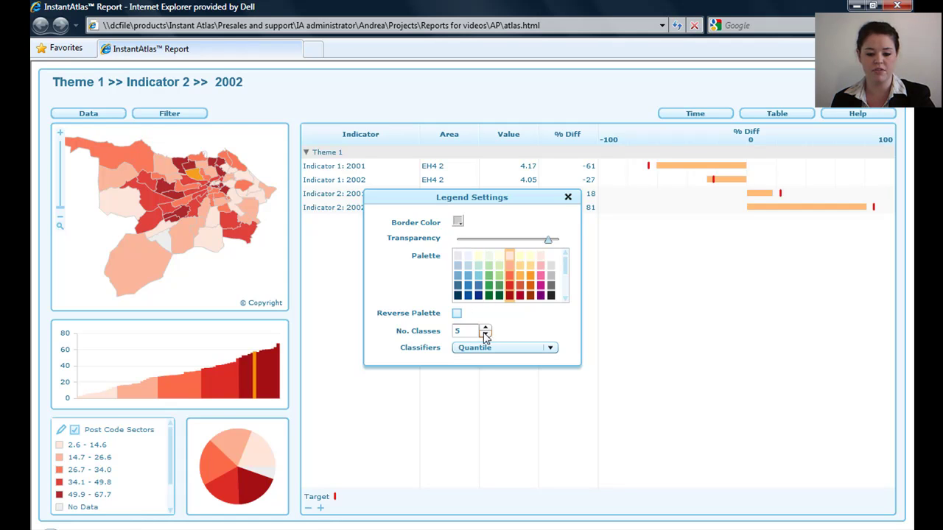
click(456, 313)
click(486, 336)
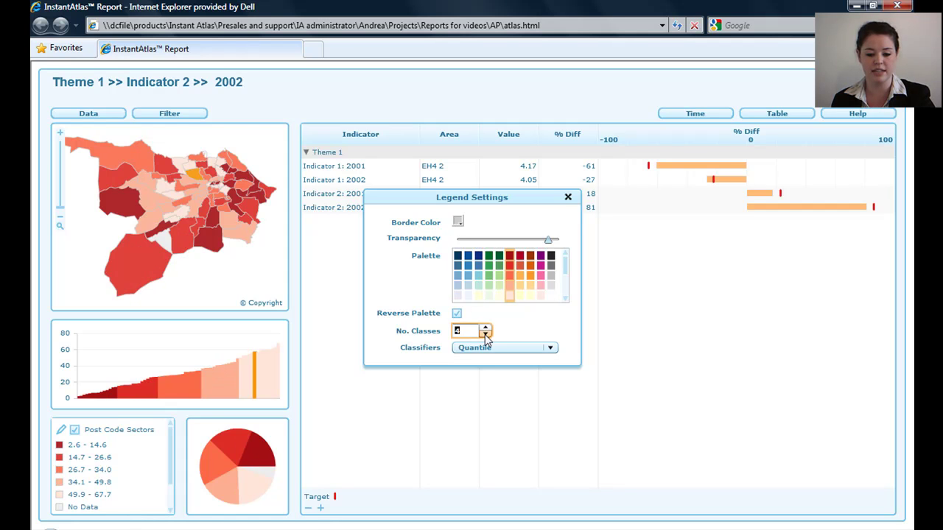
click(486, 335)
click(484, 349)
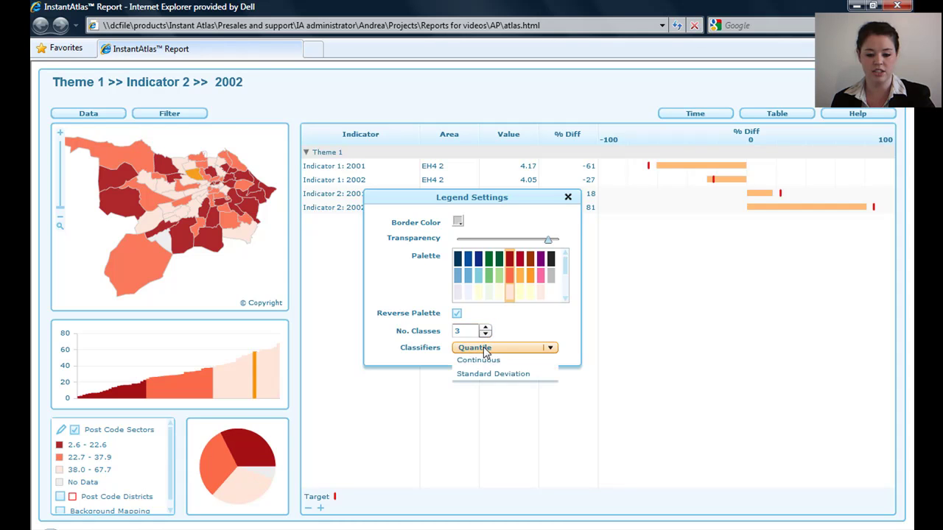
click(491, 359)
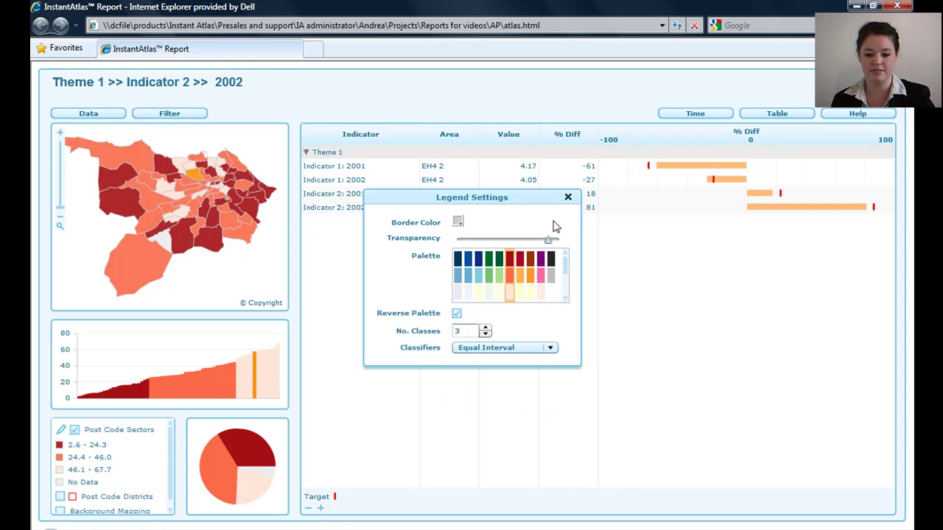
click(568, 196)
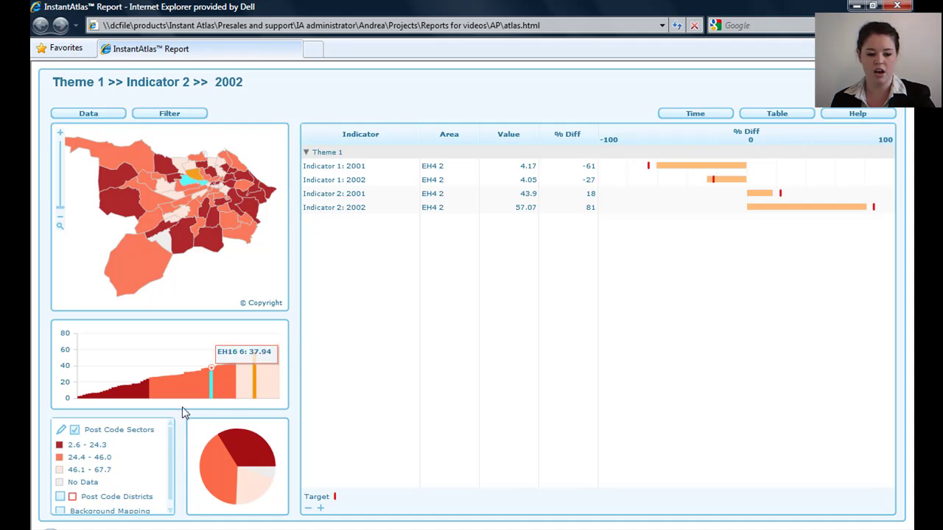
Overlay Post Code Districts boundaries and switch the shading to a grey palette
click(61, 498)
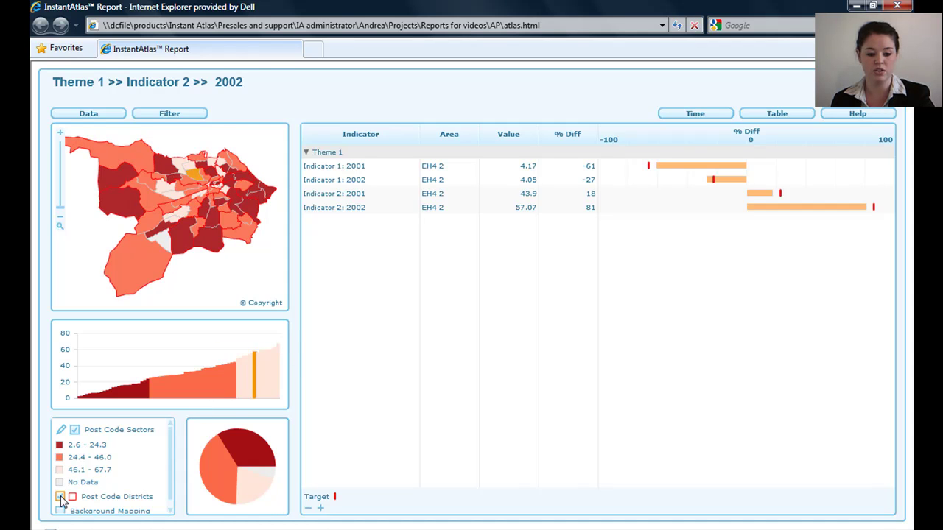
click(61, 429)
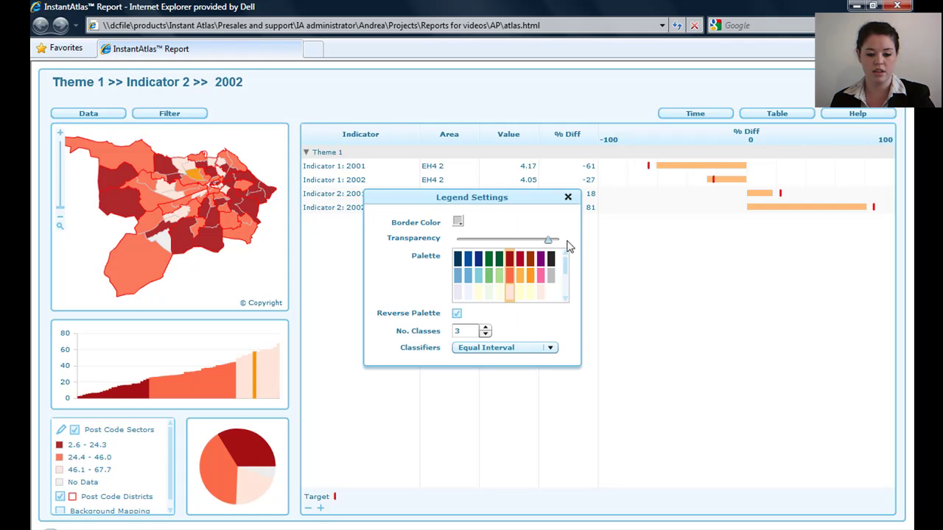
click(549, 276)
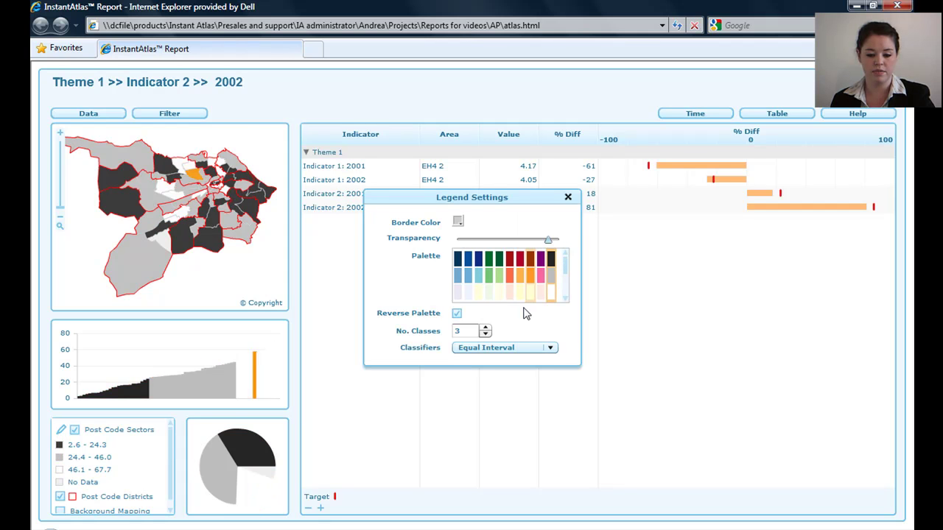
click(568, 198)
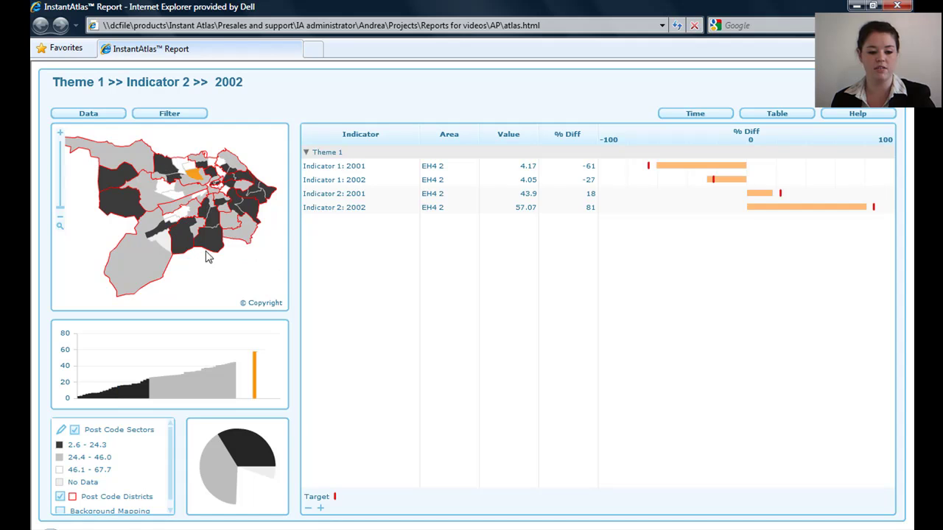
Turn on Background Mapping in the legend to show streets beneath the sectors
mouse_move(187, 243)
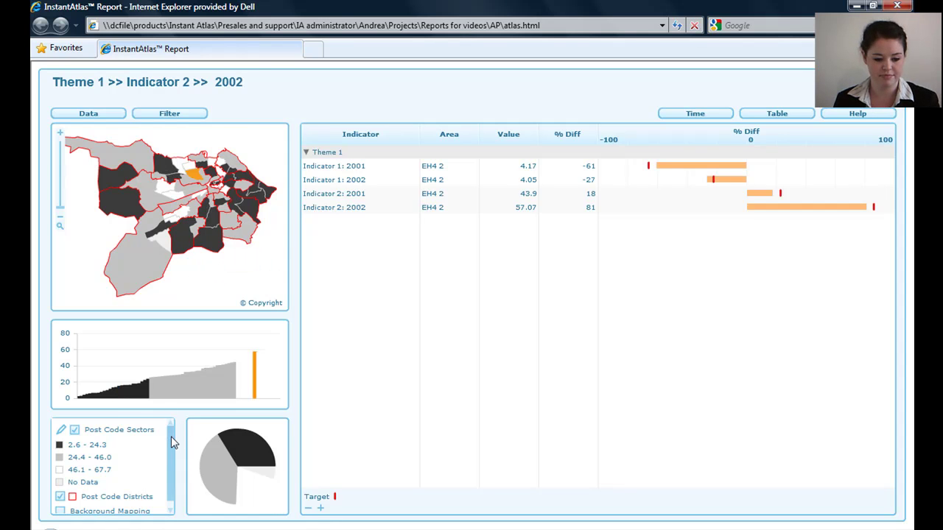
scroll(171, 450, down, 1)
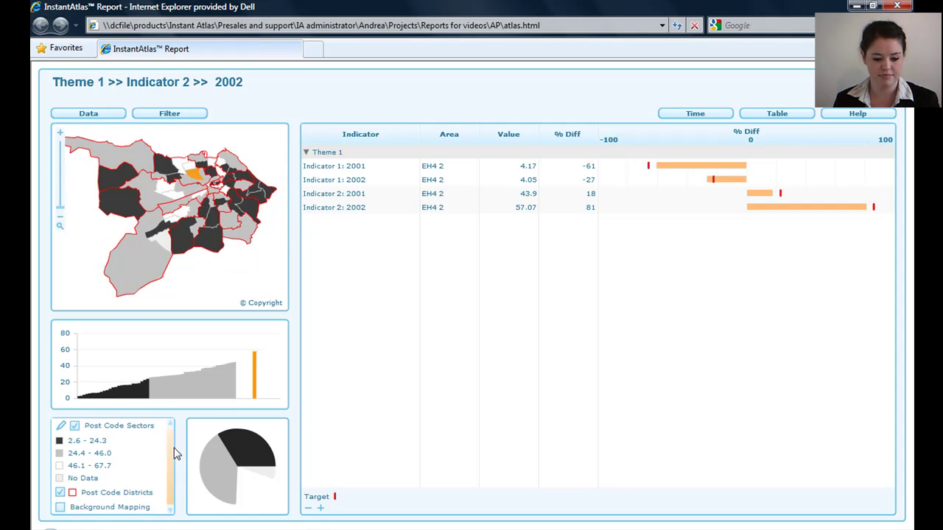
click(61, 504)
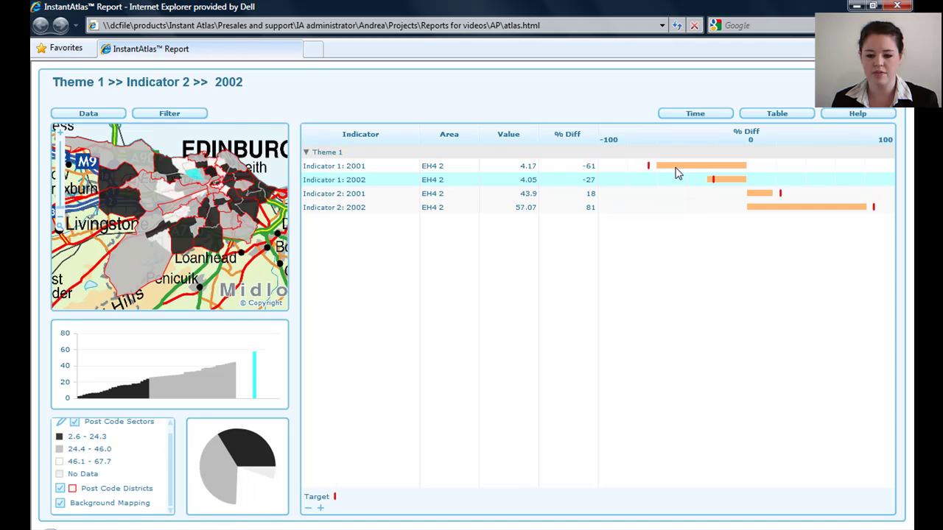
mouse_move(678, 172)
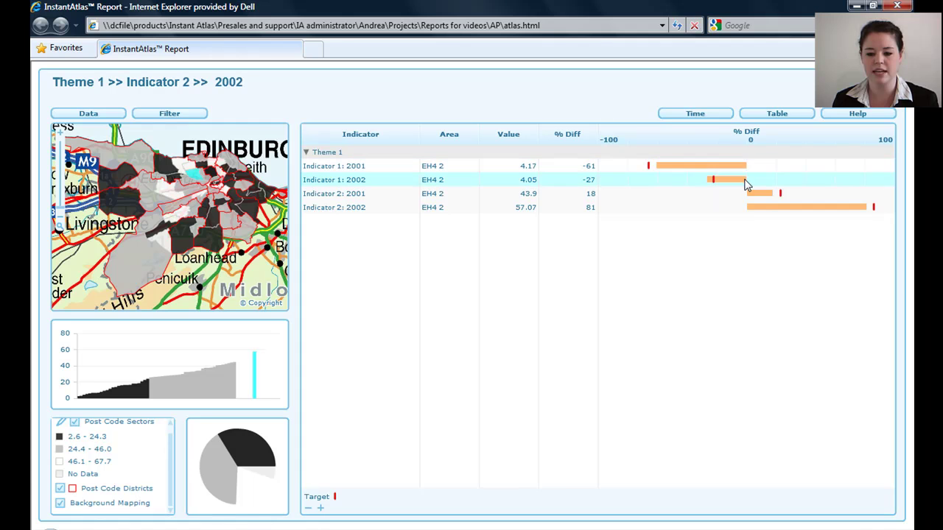
mouse_move(746, 184)
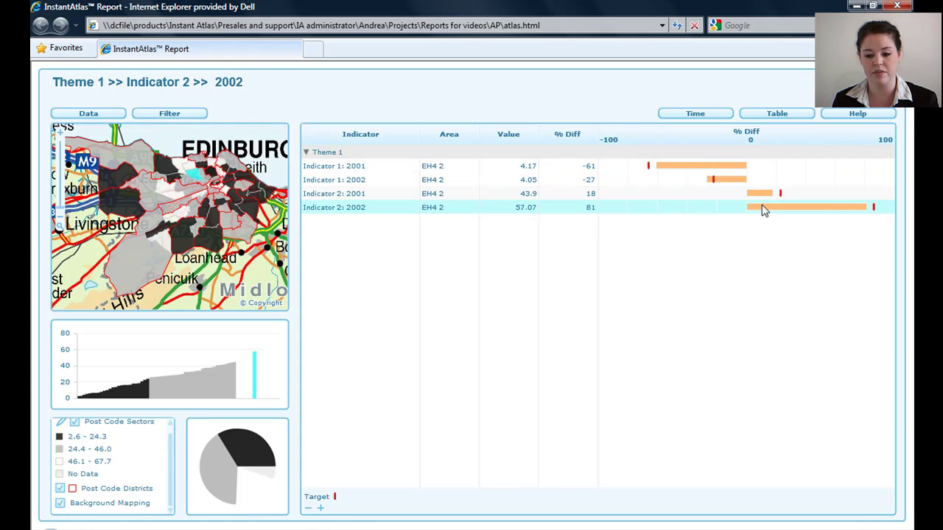
mouse_move(766, 214)
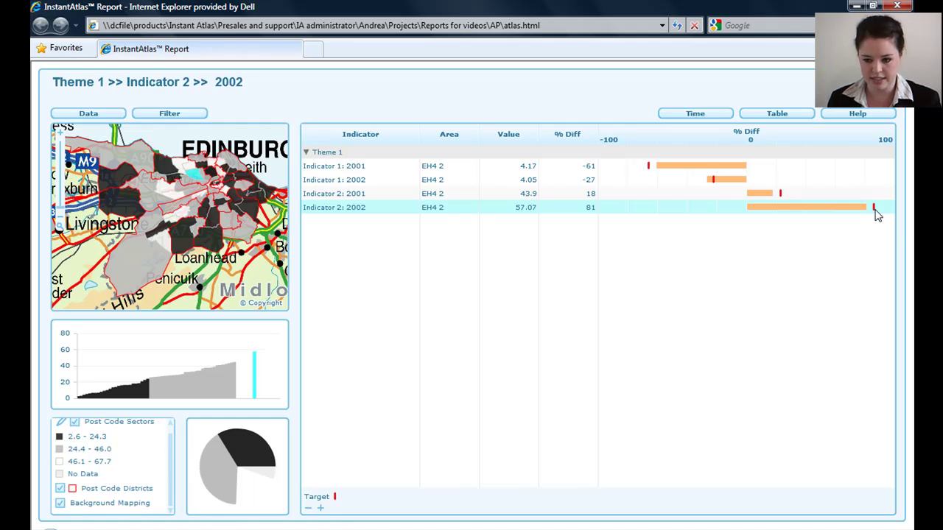
mouse_move(877, 214)
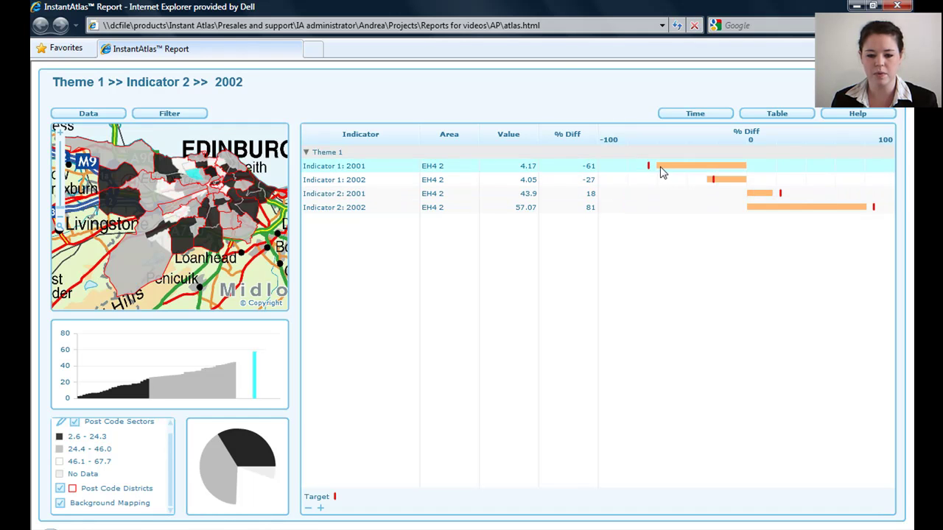
mouse_move(650, 169)
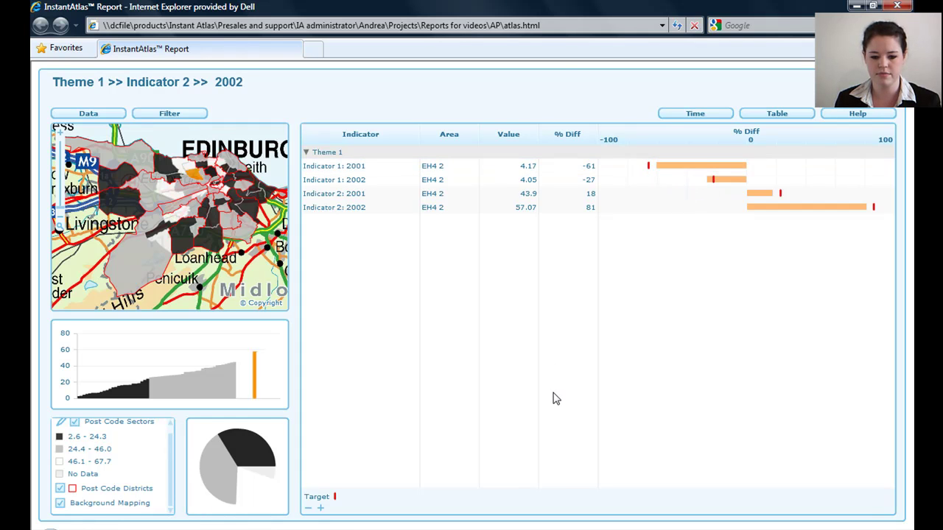
click(719, 115)
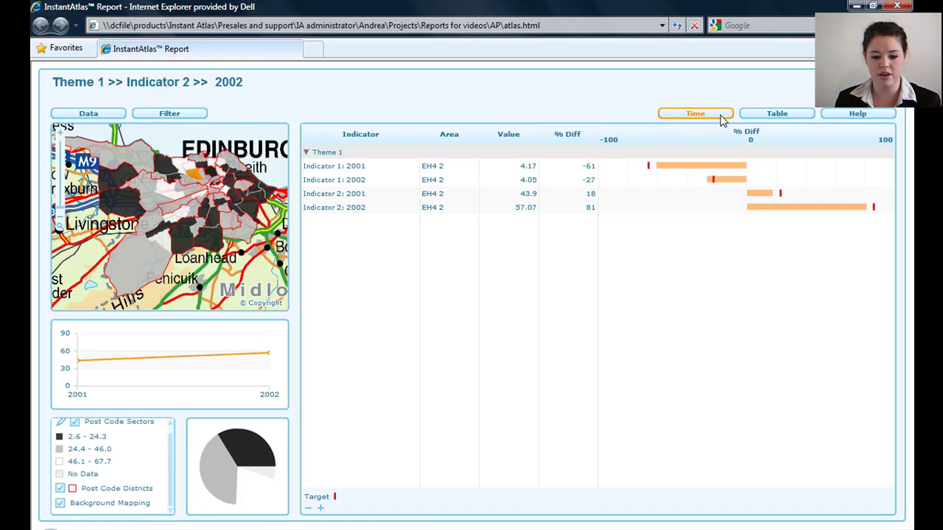
click(721, 116)
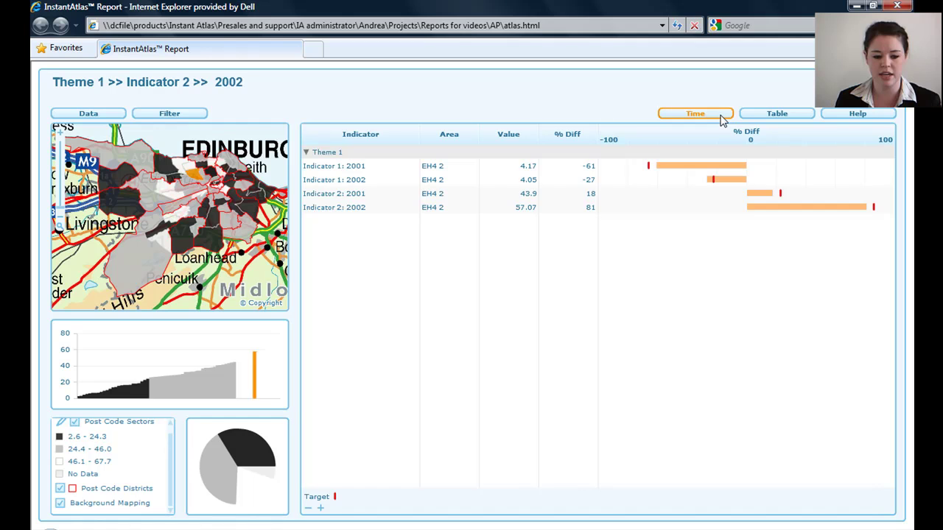
click(721, 116)
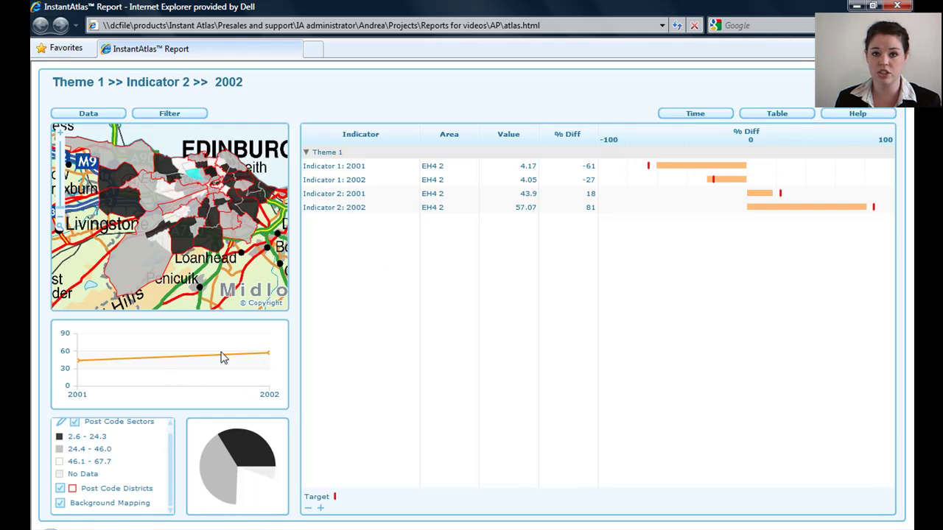
click(690, 118)
click(691, 118)
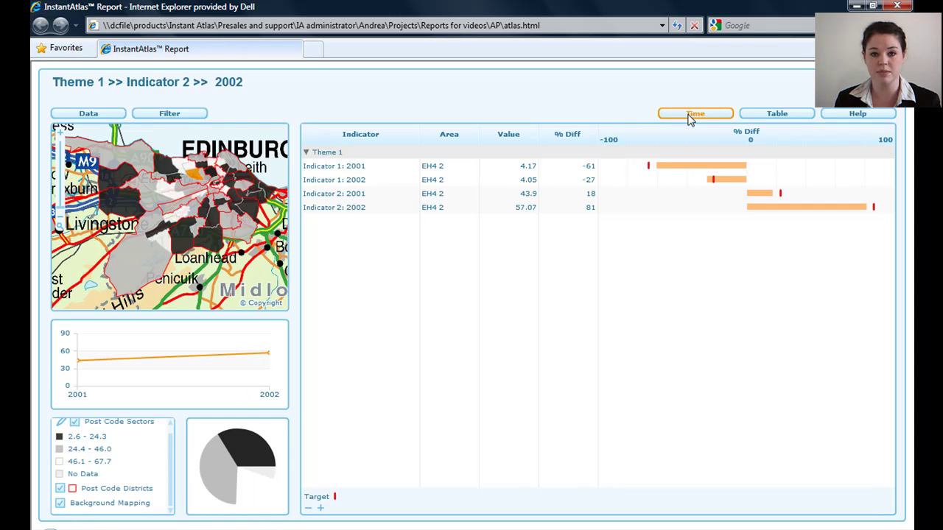
click(691, 118)
click(690, 118)
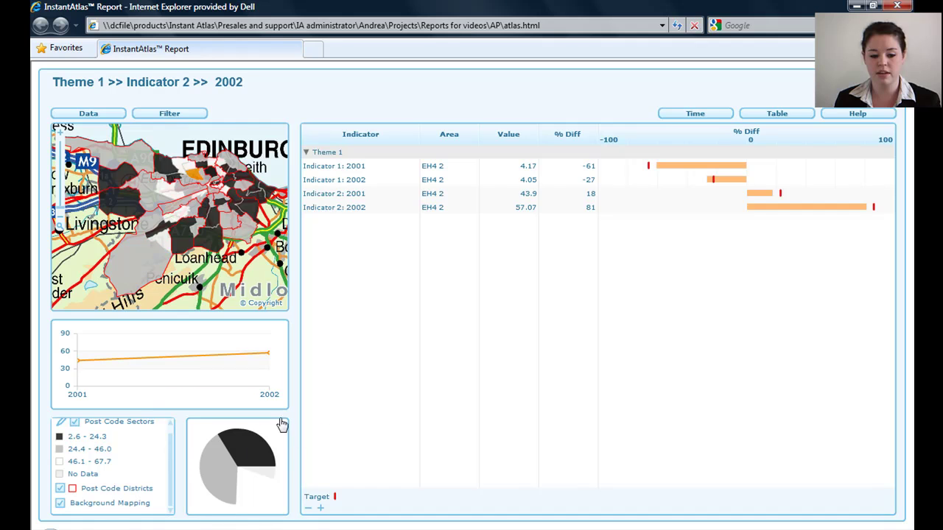
click(710, 118)
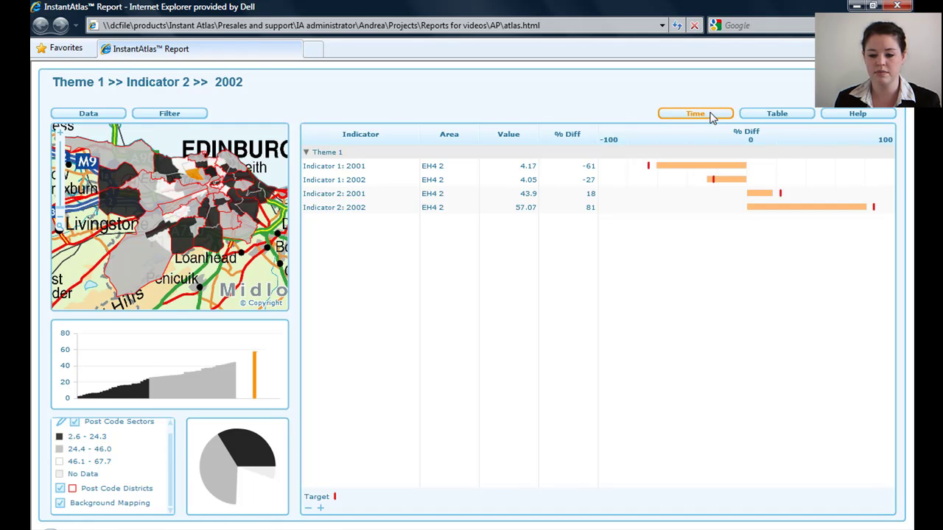
click(772, 115)
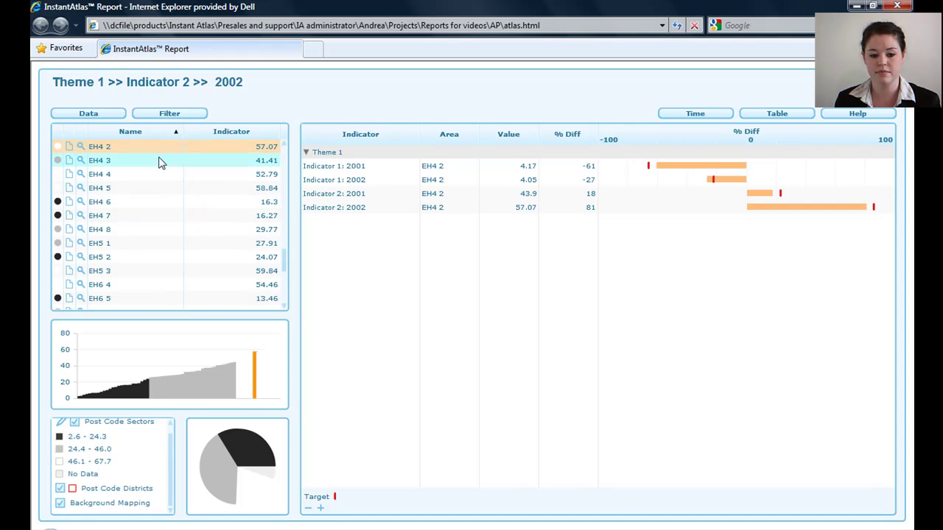
click(779, 117)
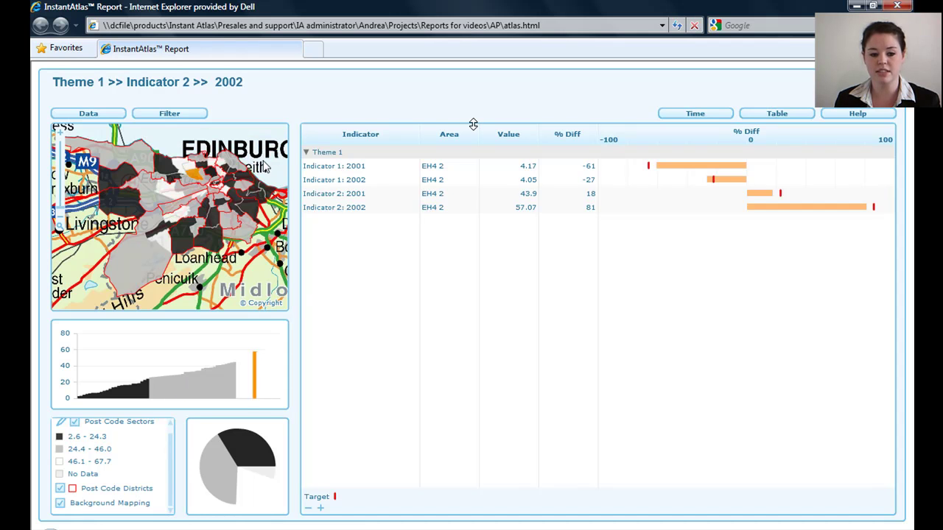
click(862, 117)
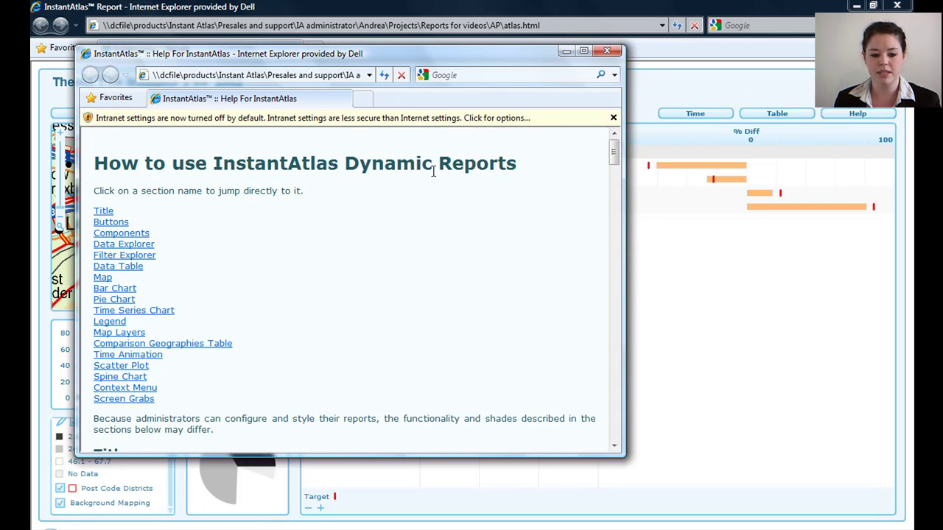
scroll(248, 394, down, 1)
scroll(248, 393, down, 3)
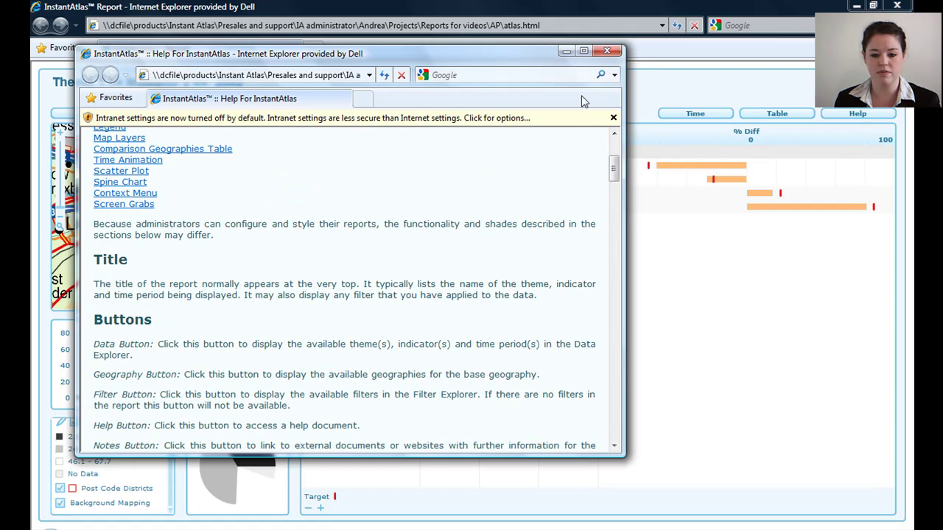
click(607, 52)
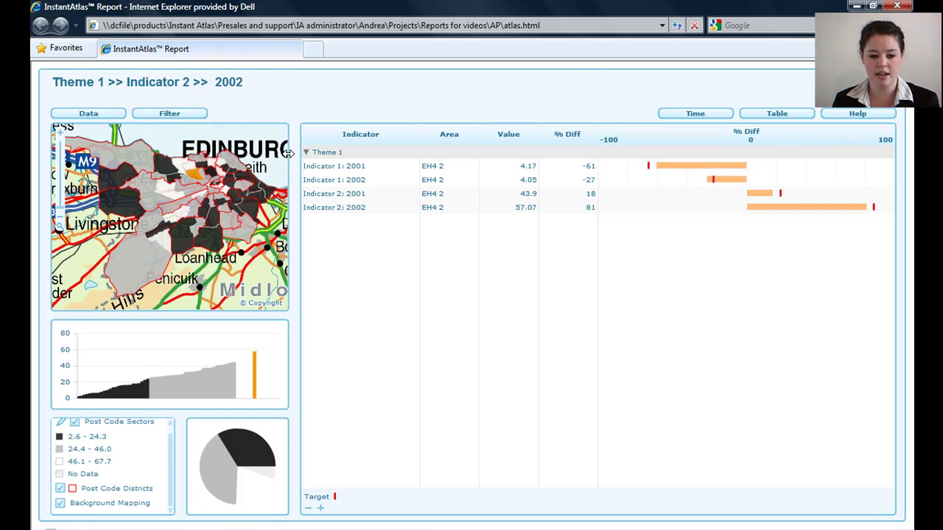
Swipe the map, maximise and restore it, move the panel right, then close it
drag(288, 154, 220, 156)
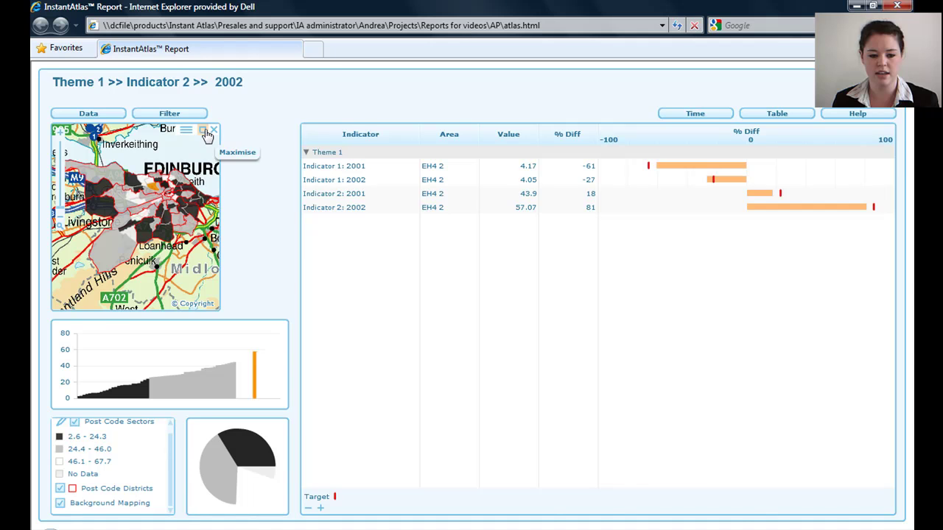
click(204, 132)
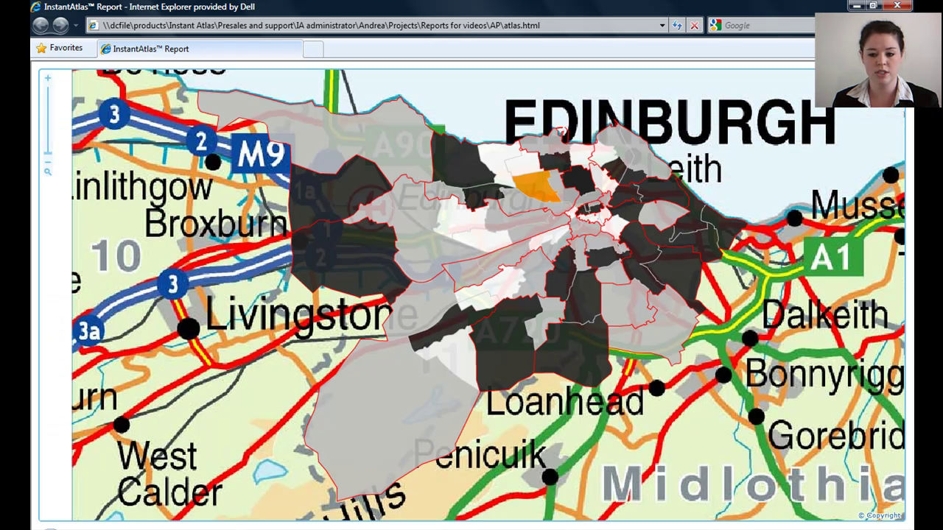
click(887, 74)
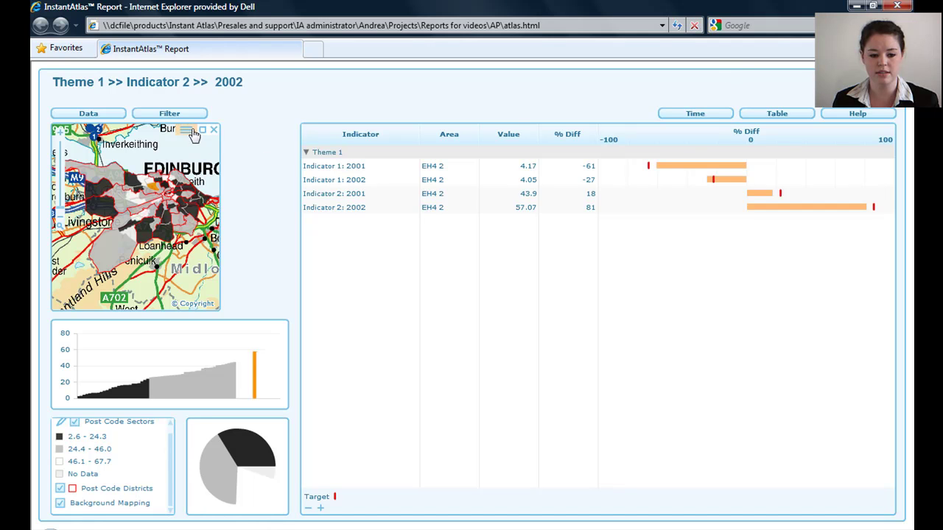
drag(188, 131, 269, 131)
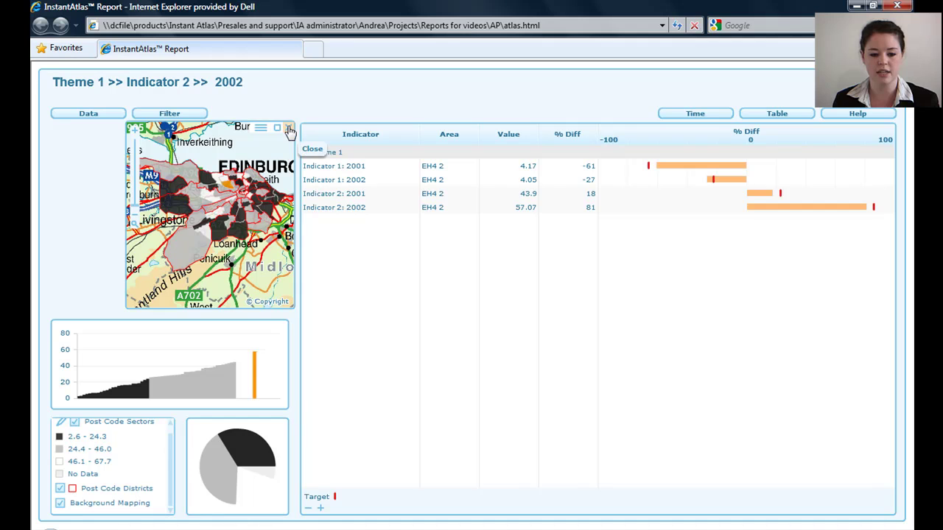
click(289, 130)
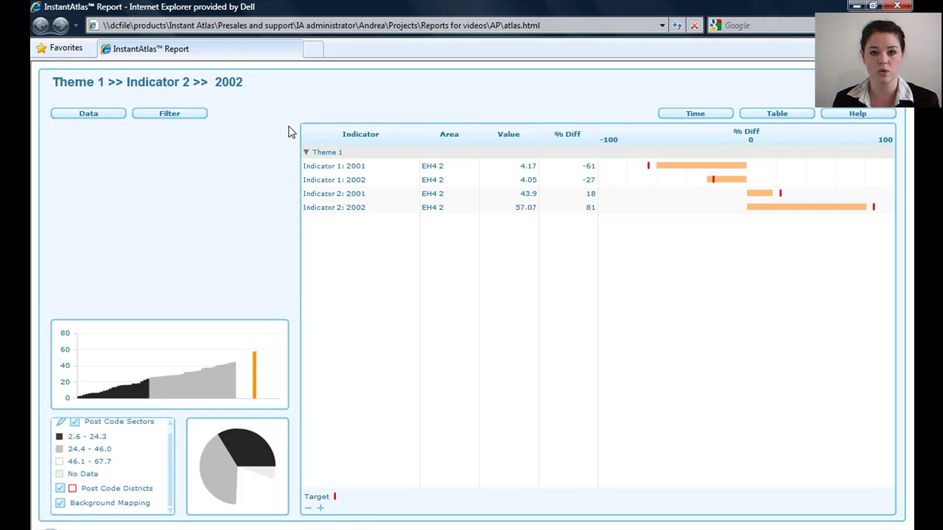
Apply Reset Layout from the report's right-click menu to restore the default panels
right_click(200, 184)
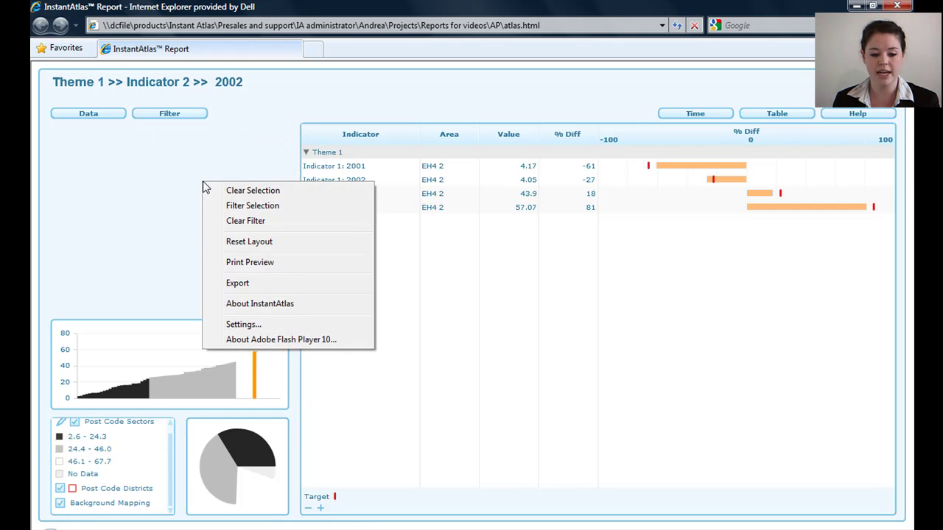
click(249, 243)
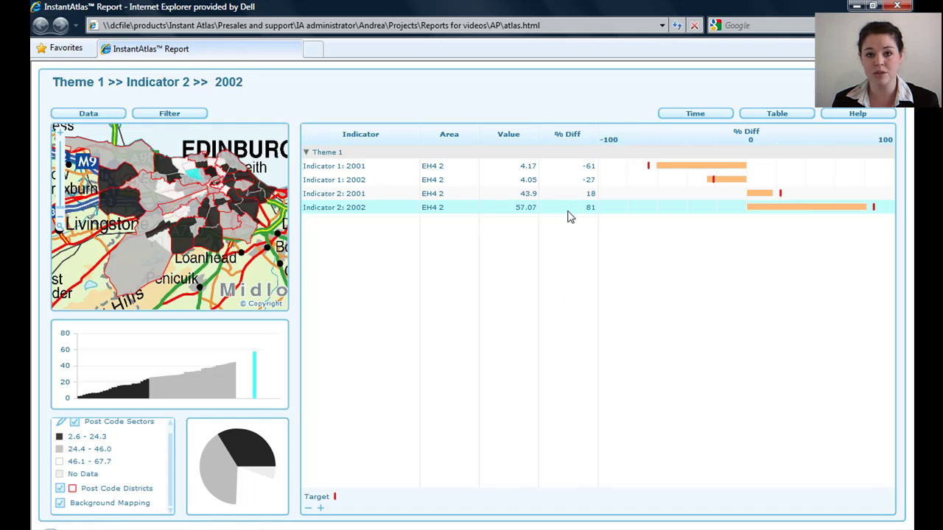
mouse_move(568, 211)
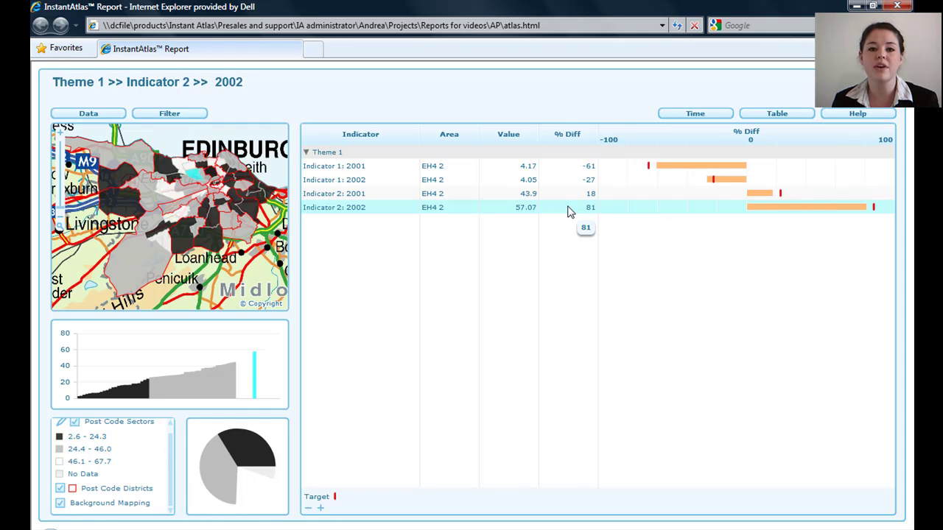